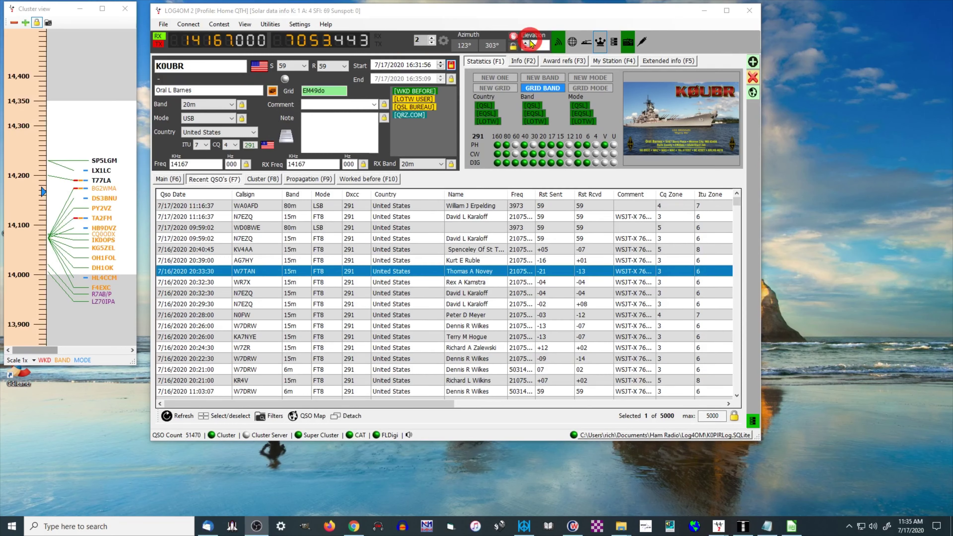
Review the Omni-Rig settings for the connected radio and accept them as they are.
{"action": "left_click", "coordinate": [641, 45]}
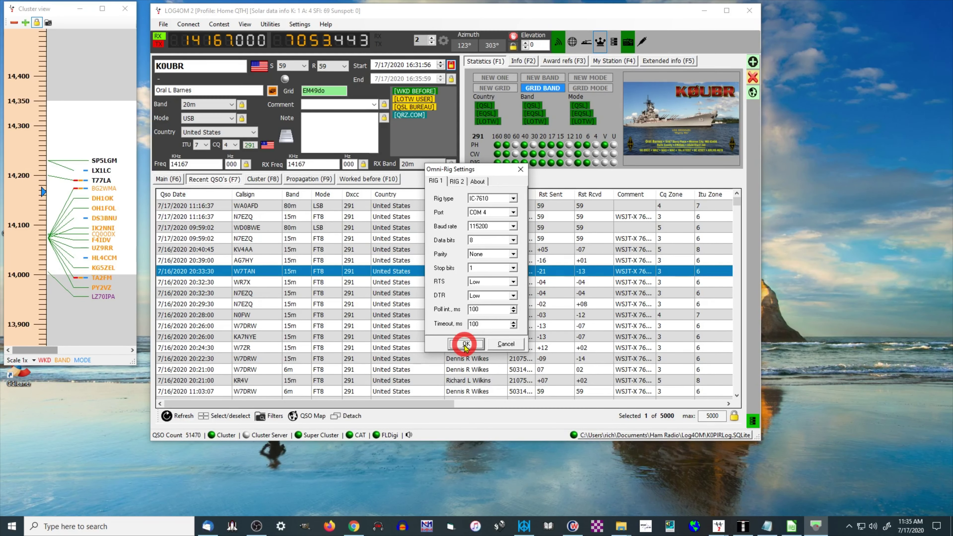
{"action": "left_click", "coordinate": [466, 344]}
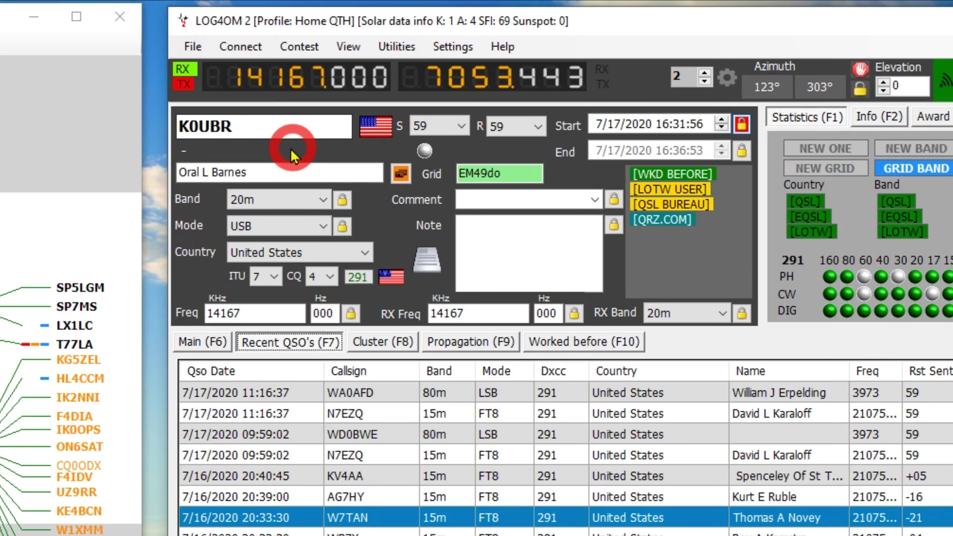
{"action": "left_click", "coordinate": [279, 128]}
{"action": "key", "text": "BackSpace"}
{"action": "key", "text": "BackSpace"}
{"action": "key", "text": "BackSpace"}
{"action": "key", "text": "BackSpace"}
{"action": "key", "text": "BackSpace"}
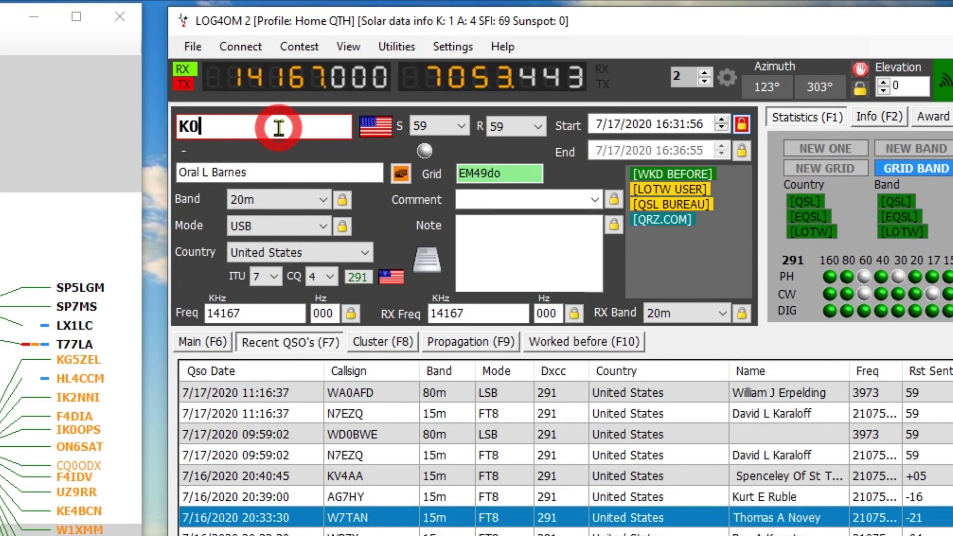
{"action": "type", "text": "KU9S"}
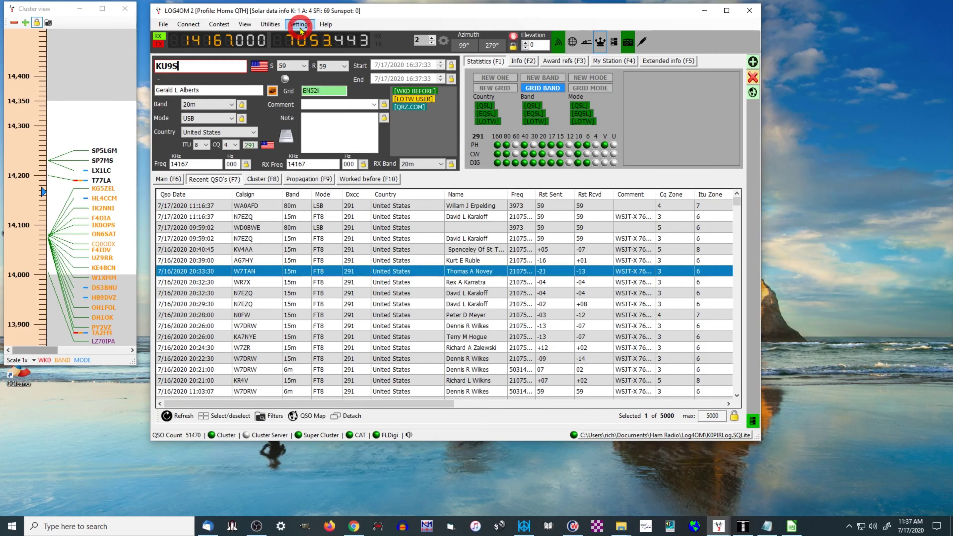
Review the Info Providers settings in the program configuration, then exit the configuration without saving.
{"action": "left_click", "coordinate": [300, 26]}
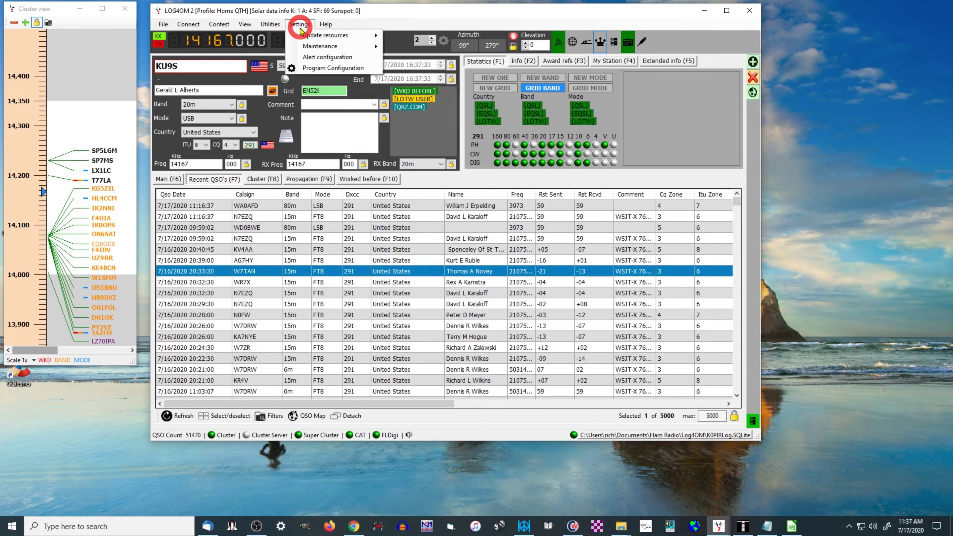
{"action": "left_click", "coordinate": [311, 70]}
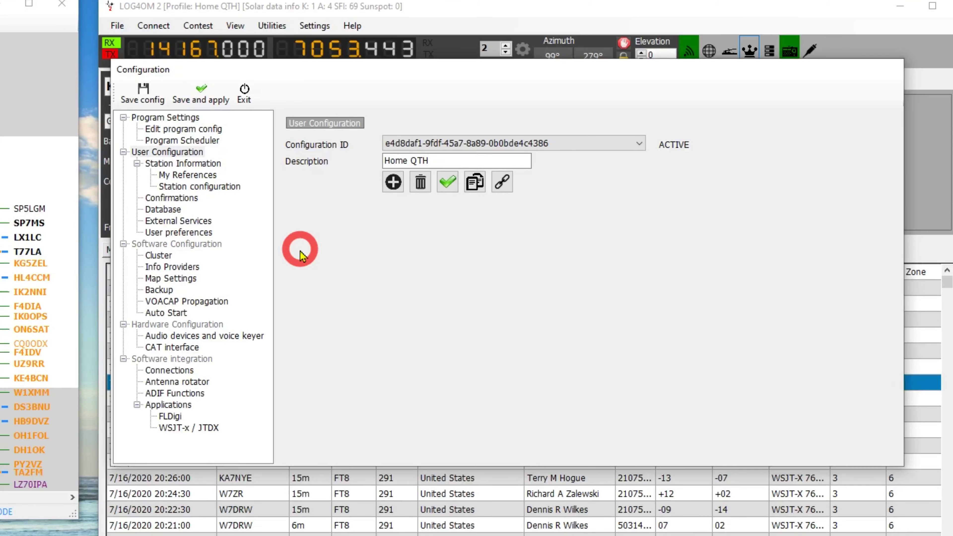
{"action": "left_click", "coordinate": [197, 267]}
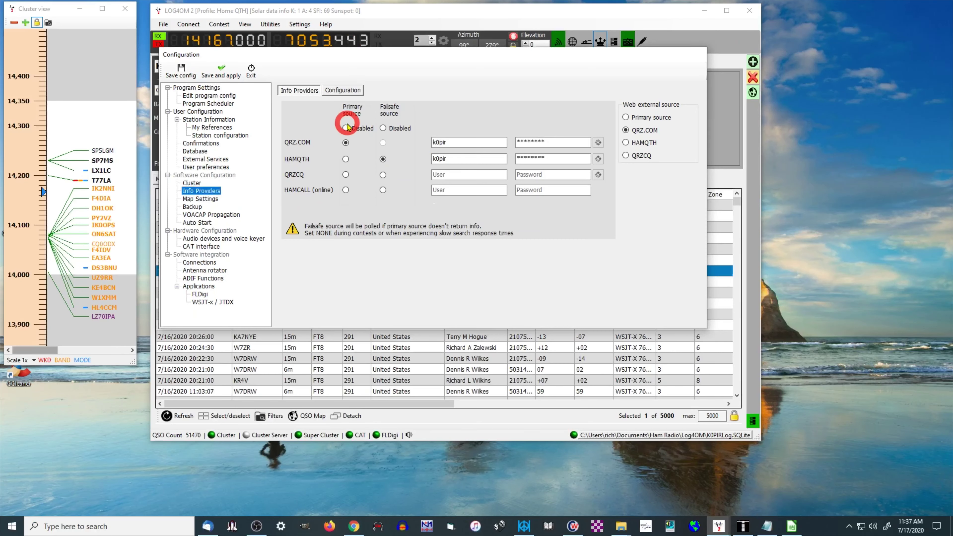
{"action": "left_click", "coordinate": [244, 92]}
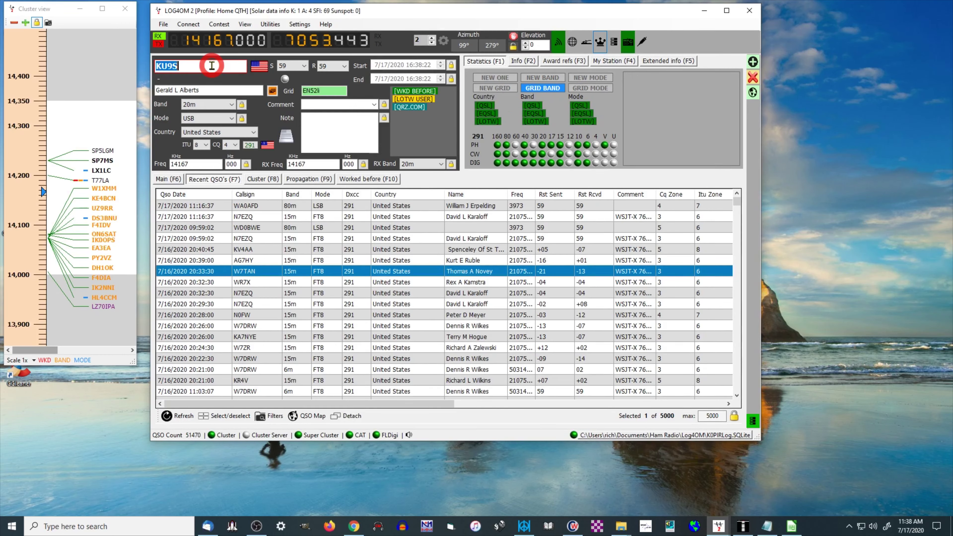
{"action": "key", "text": "BackSpace"}
{"action": "key", "text": "BackSpace"}
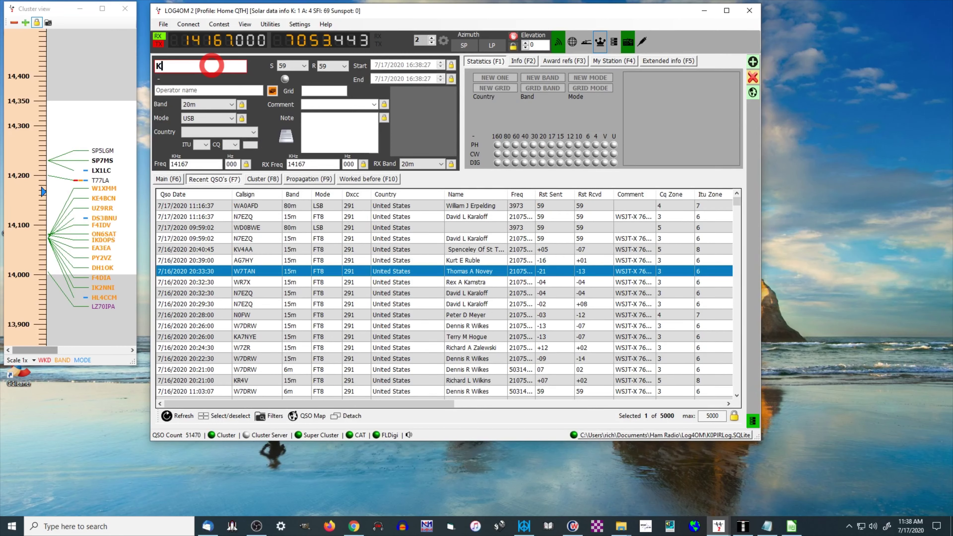
{"action": "type", "text": "K0UBR"}
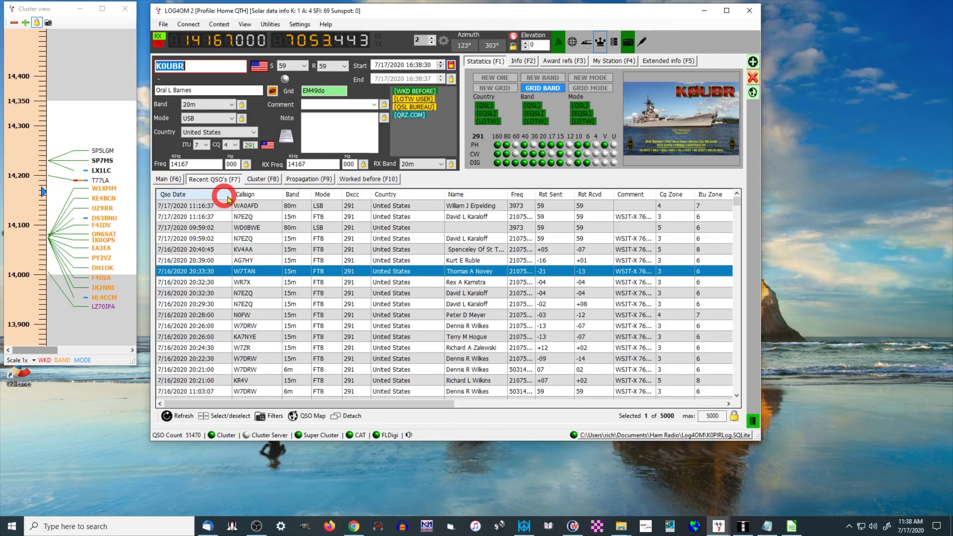
Examine the station's location on the main view's map, including the whole path from the home station.
{"action": "left_click", "coordinate": [169, 179]}
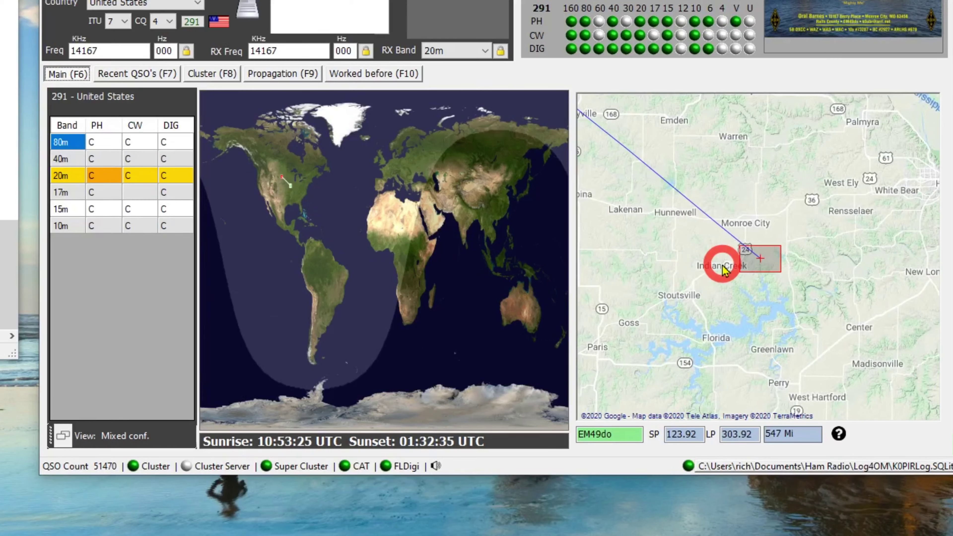
{"action": "scroll", "coordinate": [724, 268], "scroll_direction": "down", "scroll_amount": 2}
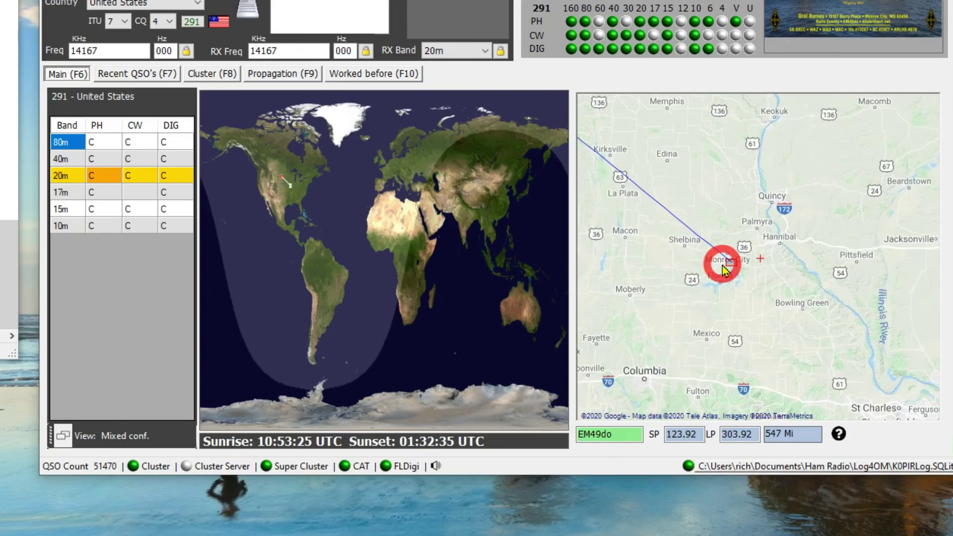
{"action": "scroll", "coordinate": [725, 268], "scroll_direction": "down", "scroll_amount": 4}
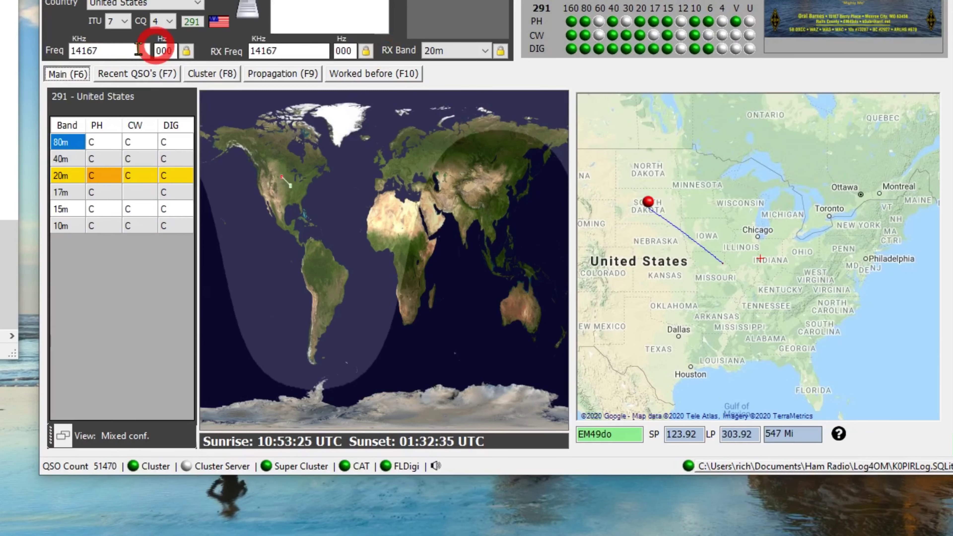
View the list of recent QSOs and the current cluster spots.
{"action": "left_click", "coordinate": [124, 72]}
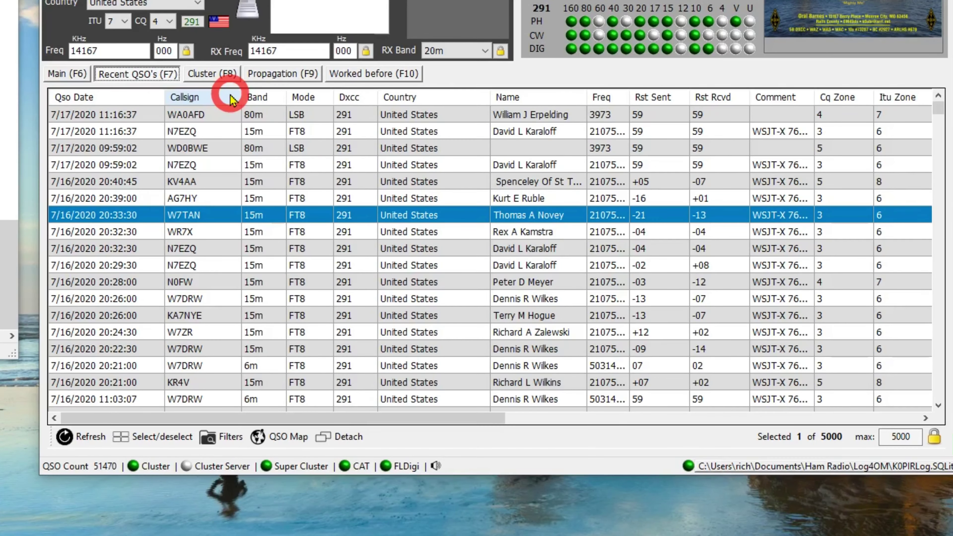
{"action": "left_click", "coordinate": [208, 77]}
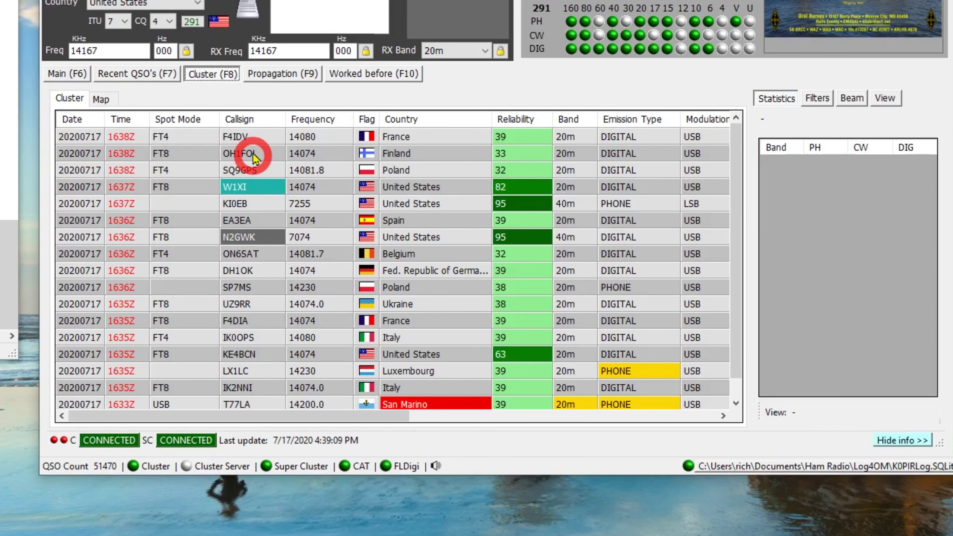
Generate the propagation map for the 20m band with the reliability plot.
{"action": "left_click", "coordinate": [269, 79]}
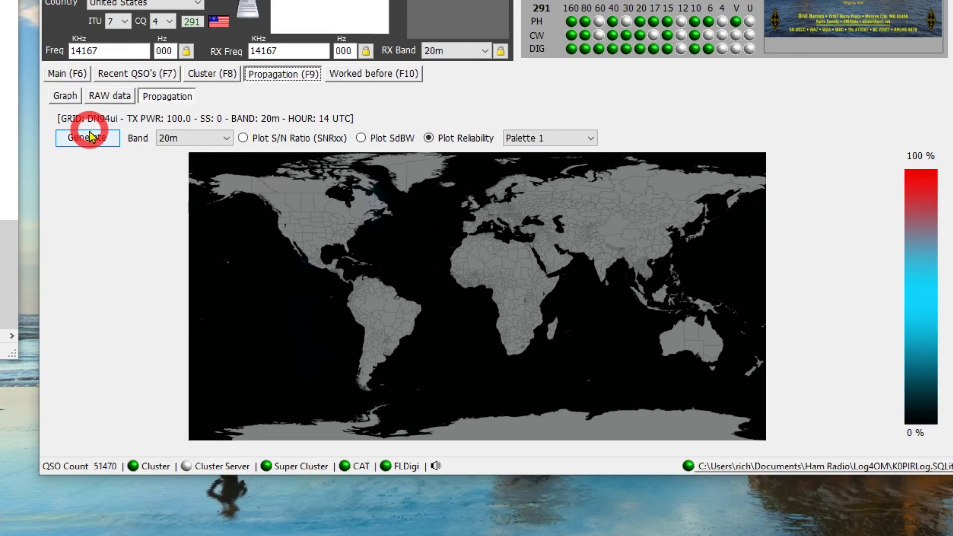
{"action": "left_click", "coordinate": [155, 103]}
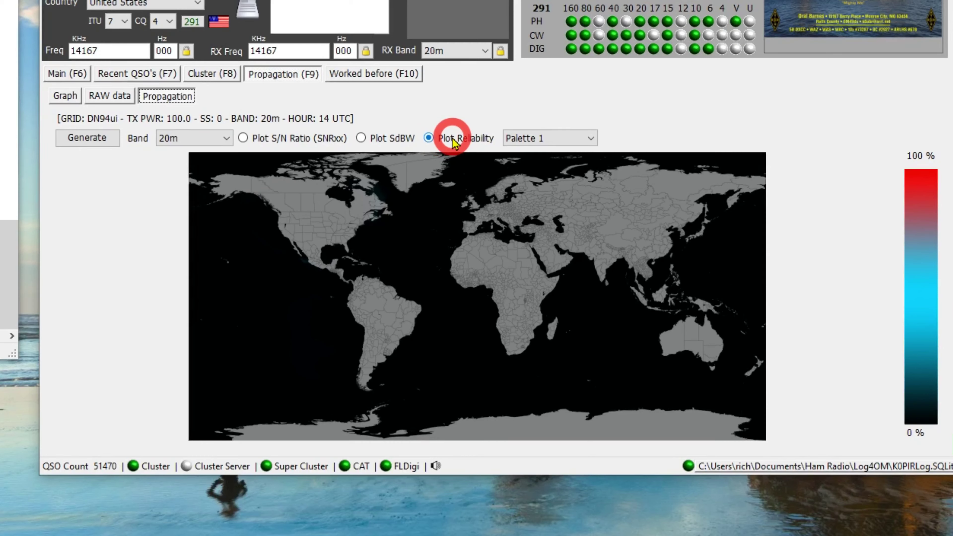
{"action": "left_click", "coordinate": [99, 146]}
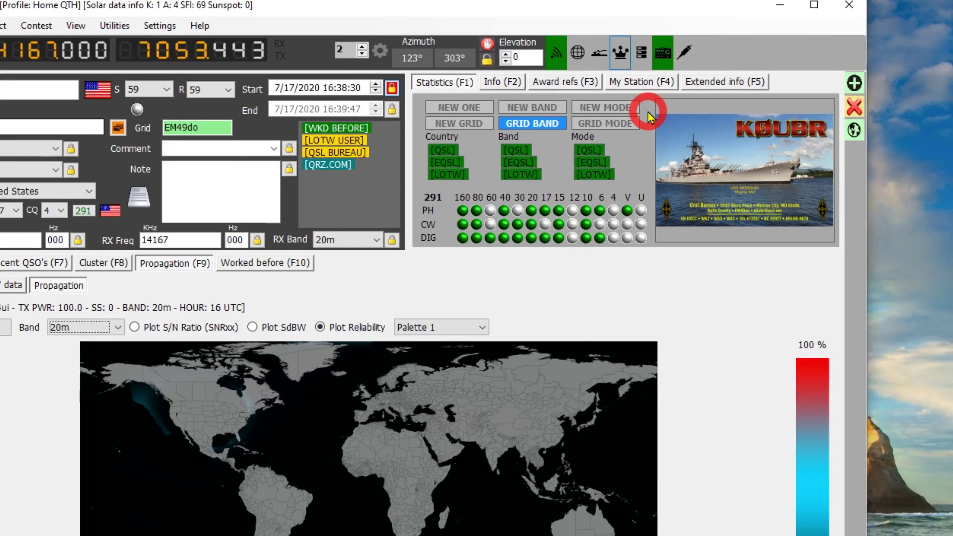
Set the station's current power to 600 and regenerate the 20m propagation reliability map.
{"action": "left_click", "coordinate": [642, 84]}
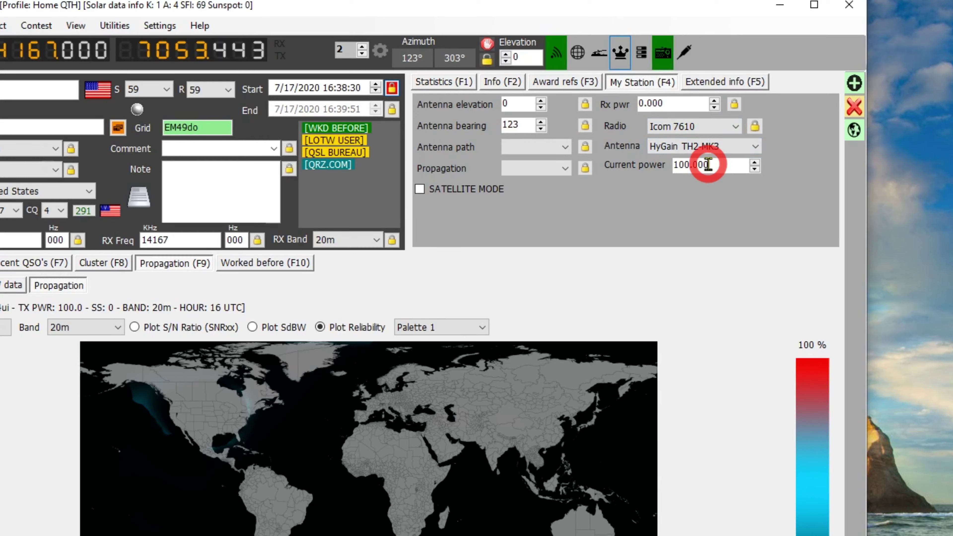
{"action": "left_click_drag", "start_coordinate": [712, 164], "coordinate": [632, 167]}
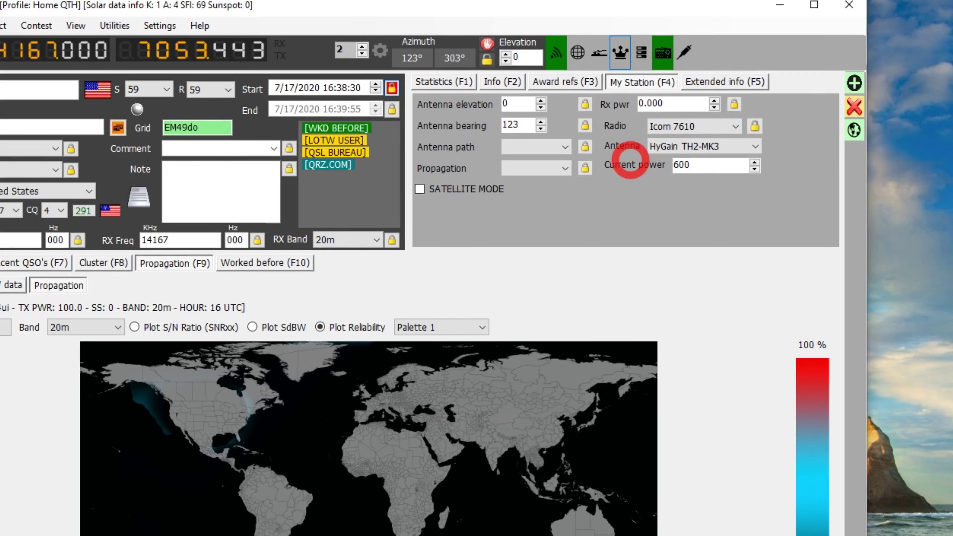
{"action": "type", "text": "600.000"}
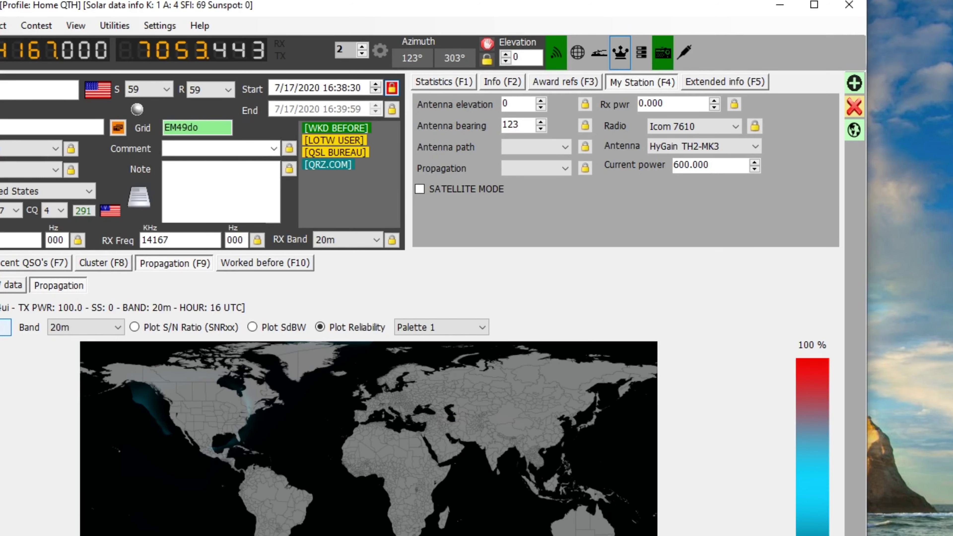
{"action": "left_click", "coordinate": [5, 327]}
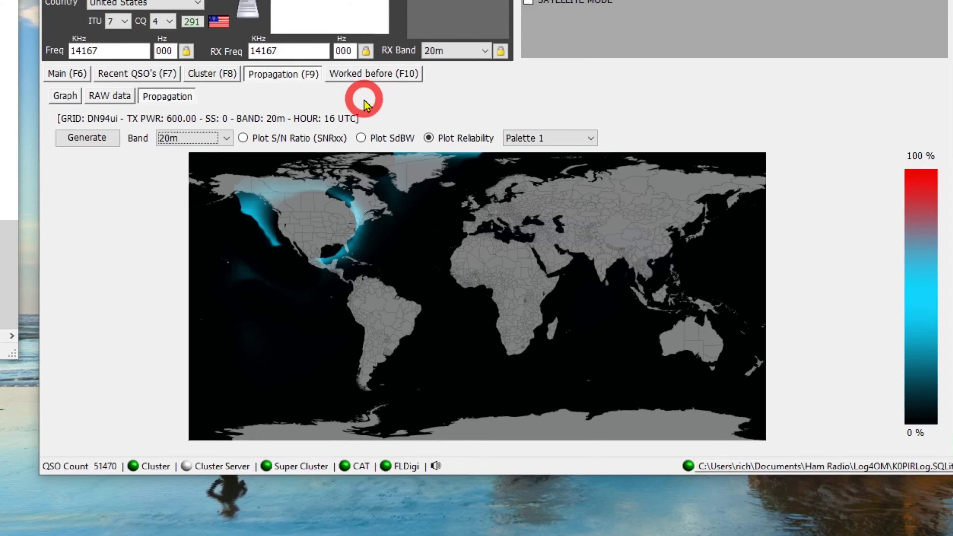
{"action": "left_click", "coordinate": [363, 75]}
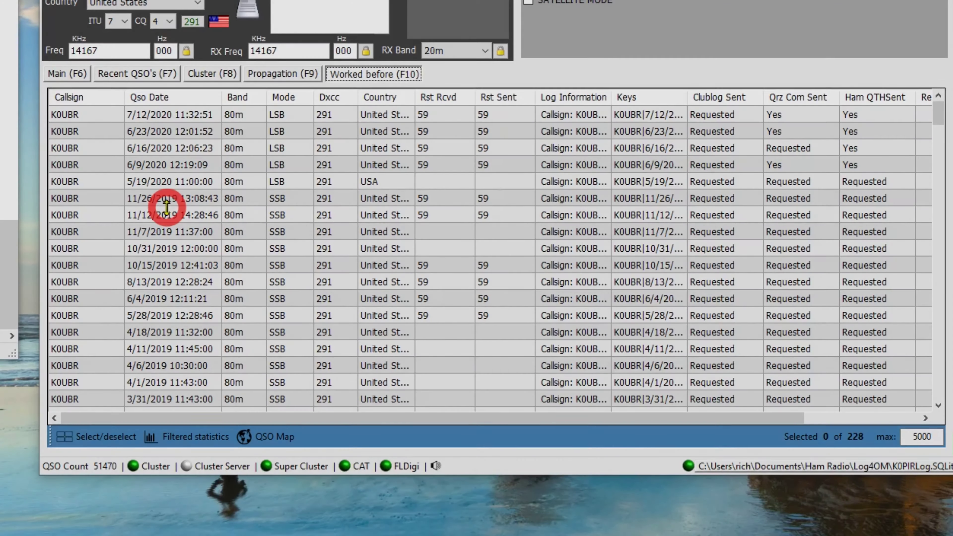
{"action": "scroll", "coordinate": [167, 207], "scroll_direction": "down", "scroll_amount": 8}
{"action": "scroll", "coordinate": [166, 207], "scroll_direction": "up", "scroll_amount": 5}
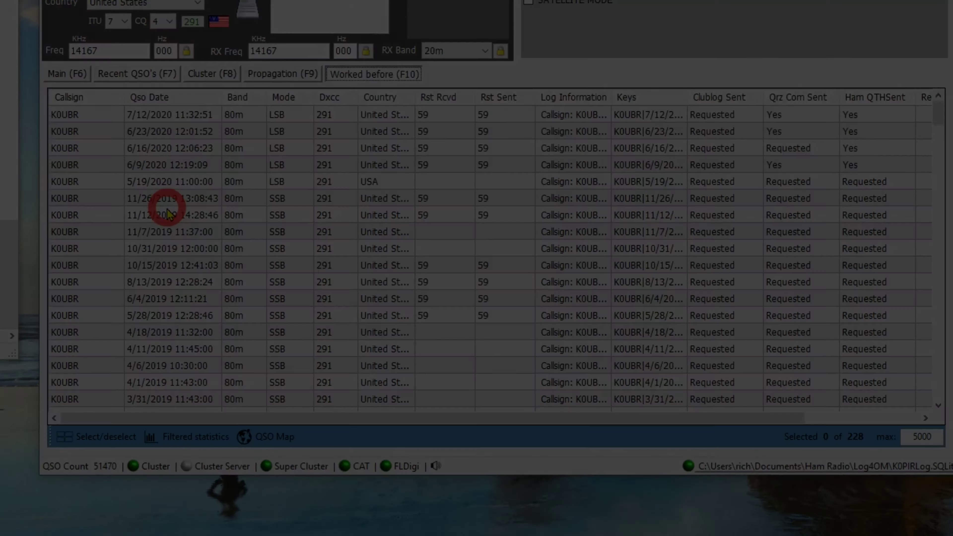